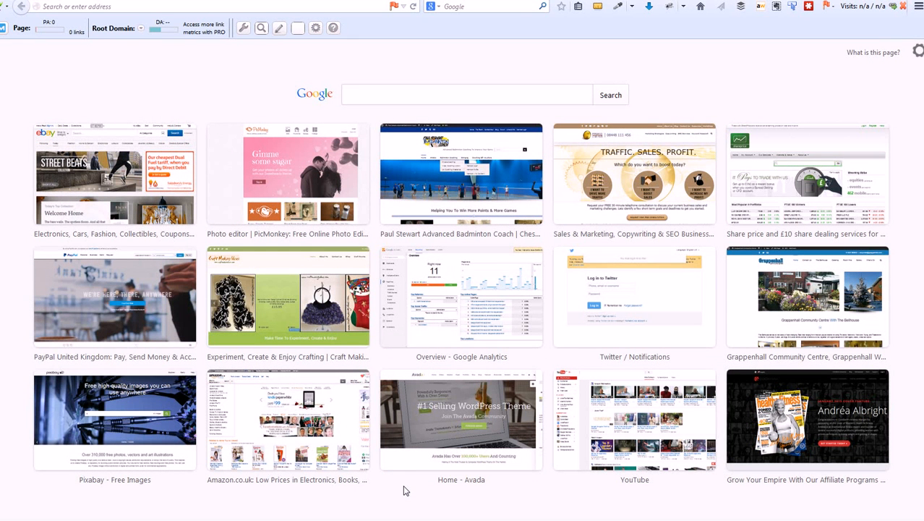
- Search Google for "picmonkey" and open the PicMonkey photo editor website from the results
{"action": "left_click", "coordinate": [364, 95]}
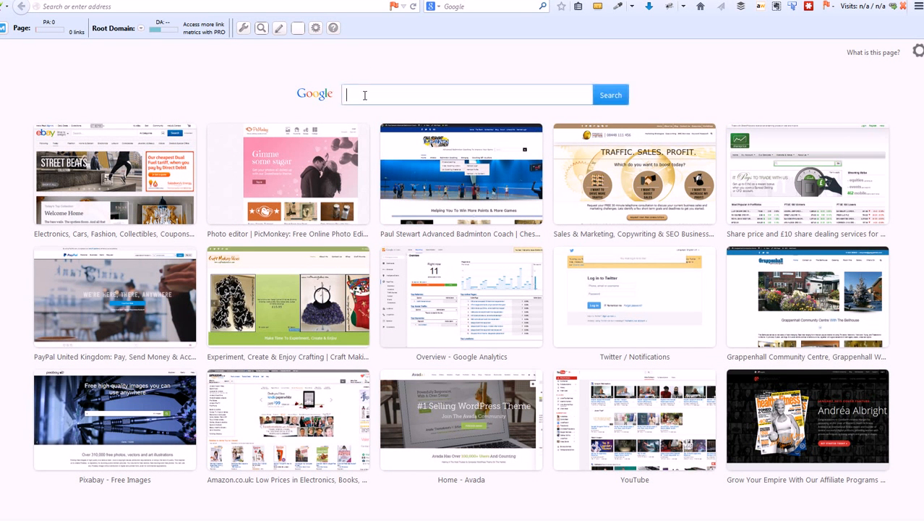
{"action": "left_click", "coordinate": [146, 7]}
{"action": "left_click", "coordinate": [363, 97]}
{"action": "type", "text": "p"}
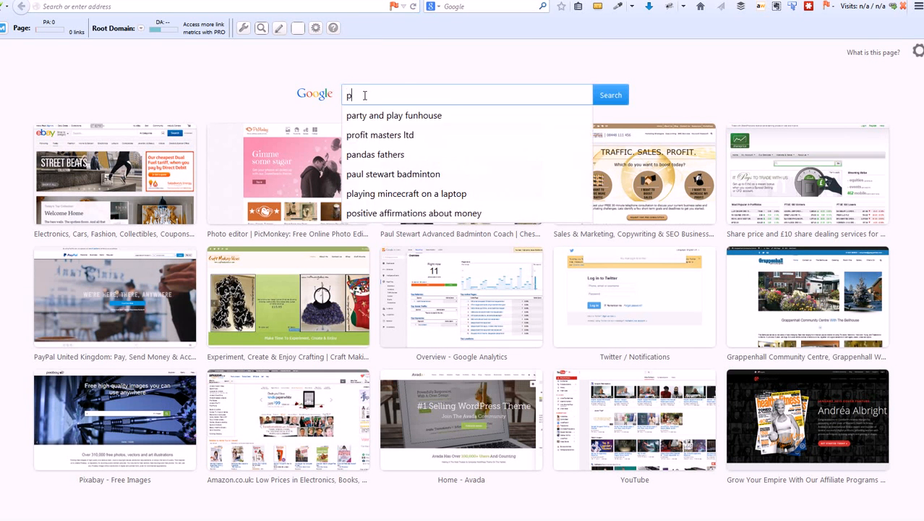
{"action": "type", "text": "icmonkey"}
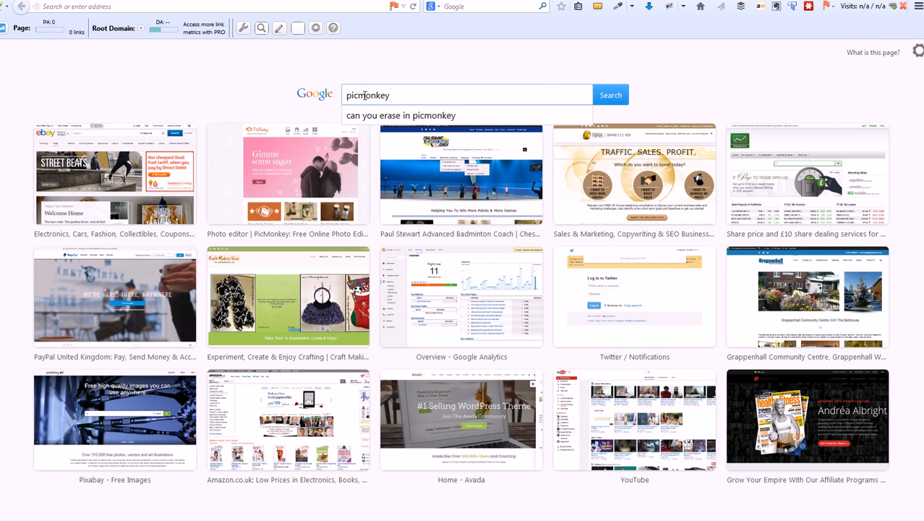
{"action": "key", "text": "Return"}
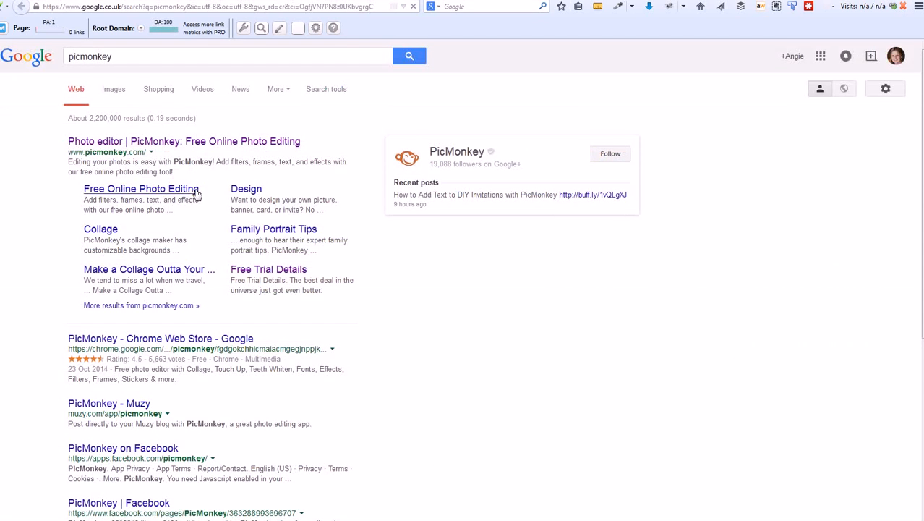
{"action": "left_click", "coordinate": [119, 147]}
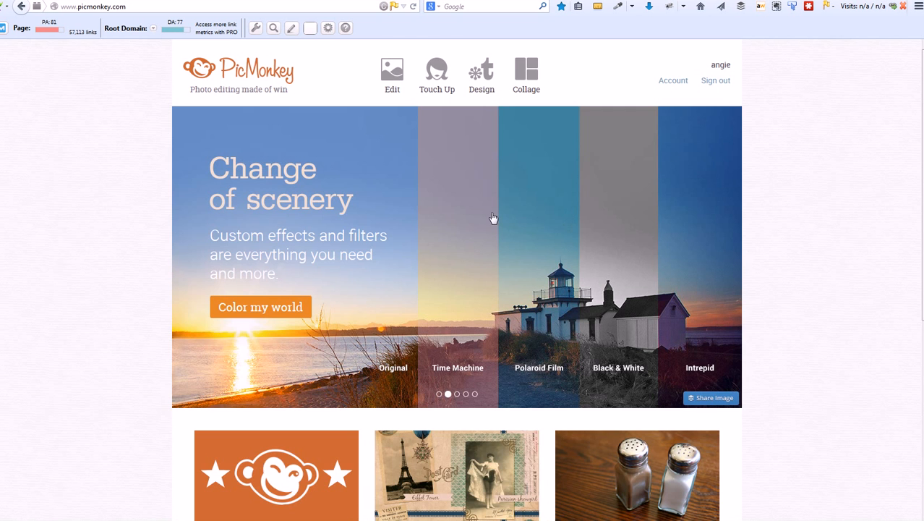
- Open the photo of the baby with the laptop in the editor and resize it to 750 x 500, keeping proportions
{"action": "mouse_move", "coordinate": [396, 79]}
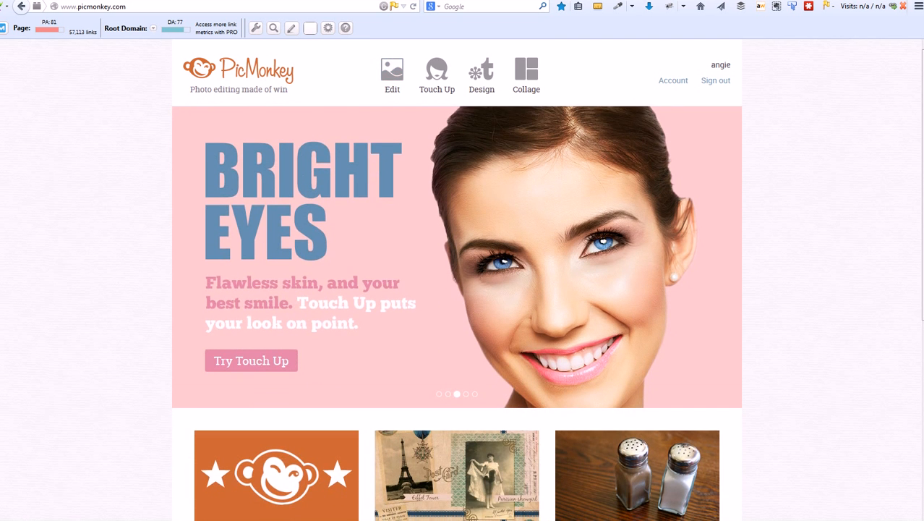
{"action": "left_click_drag", "start_coordinate": [7, 195], "coordinate": [184, 304]}
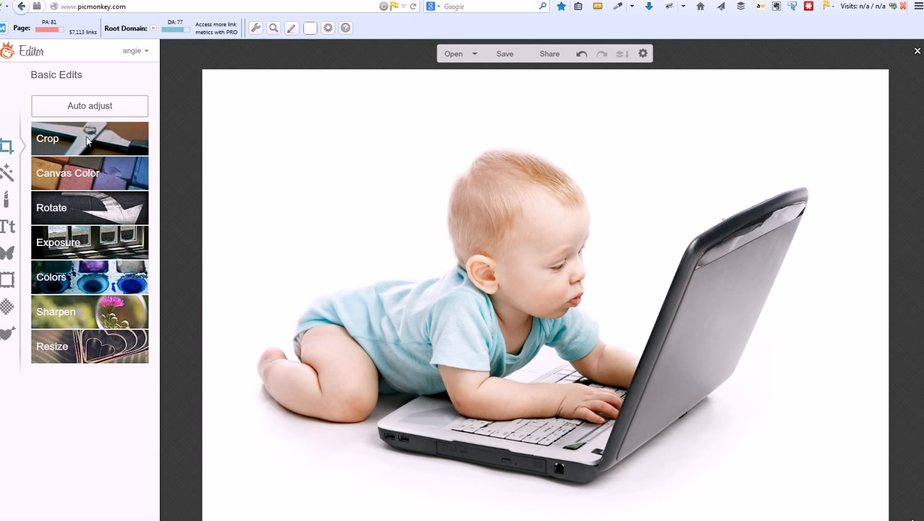
{"action": "left_click", "coordinate": [88, 345]}
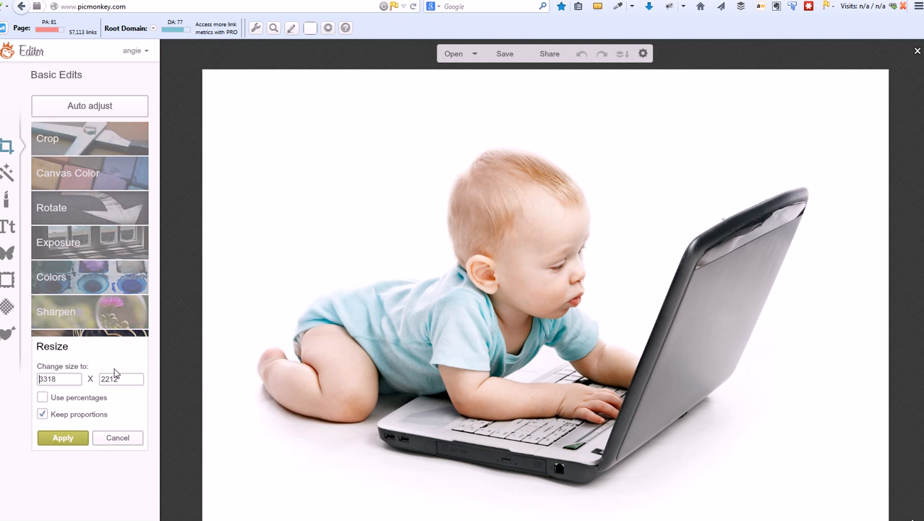
{"action": "double_click", "coordinate": [61, 378]}
{"action": "type", "text": "750"}
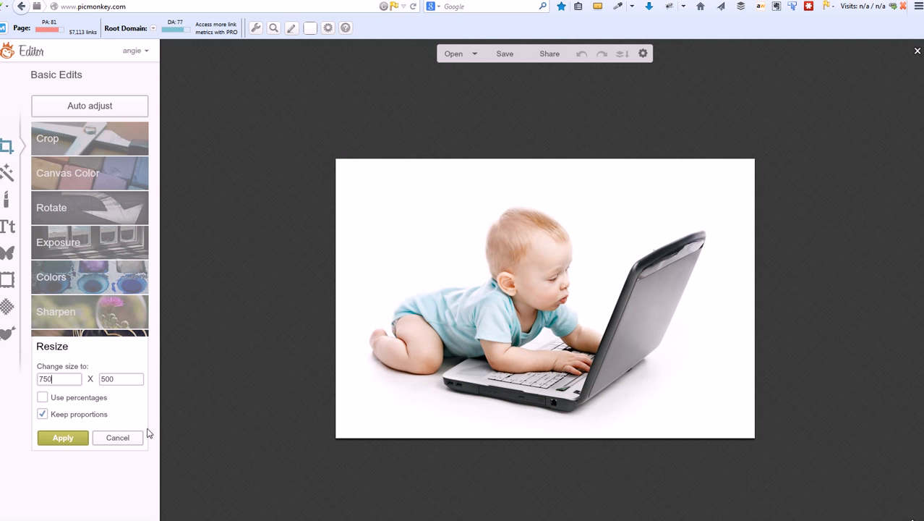
{"action": "left_click", "coordinate": [46, 439]}
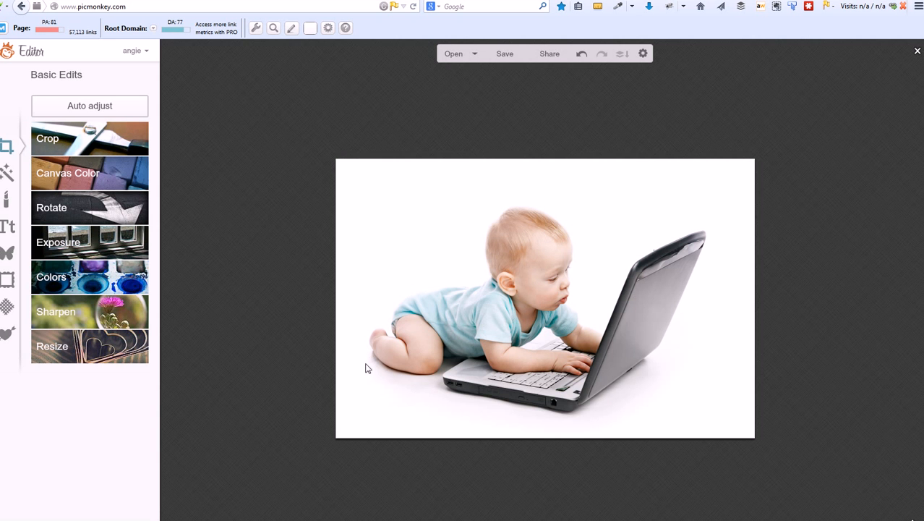
- Crop the photo closely around the baby and laptop to about 628 x 400, without fixed proportions
{"action": "left_click", "coordinate": [102, 150]}
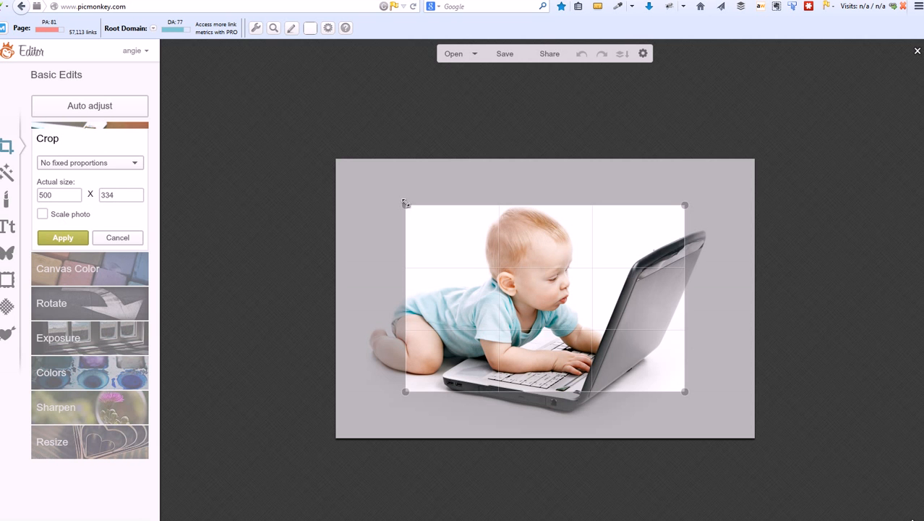
{"action": "left_click_drag", "start_coordinate": [406, 205], "coordinate": [363, 176]}
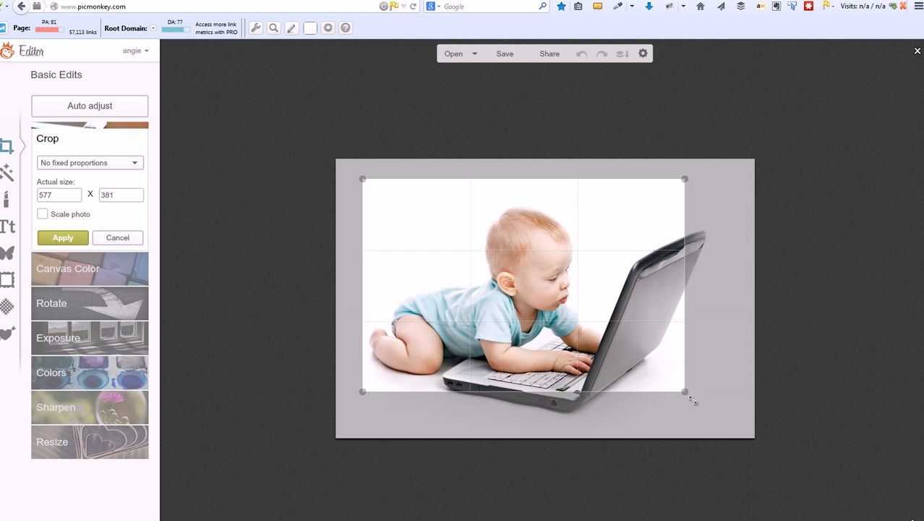
{"action": "left_click_drag", "start_coordinate": [693, 400], "coordinate": [713, 424]}
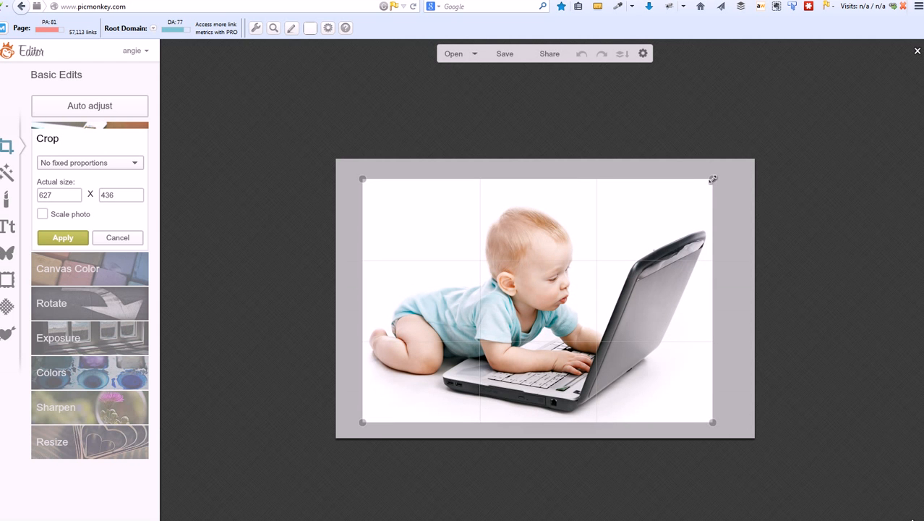
{"action": "left_click_drag", "start_coordinate": [713, 178], "coordinate": [713, 199]}
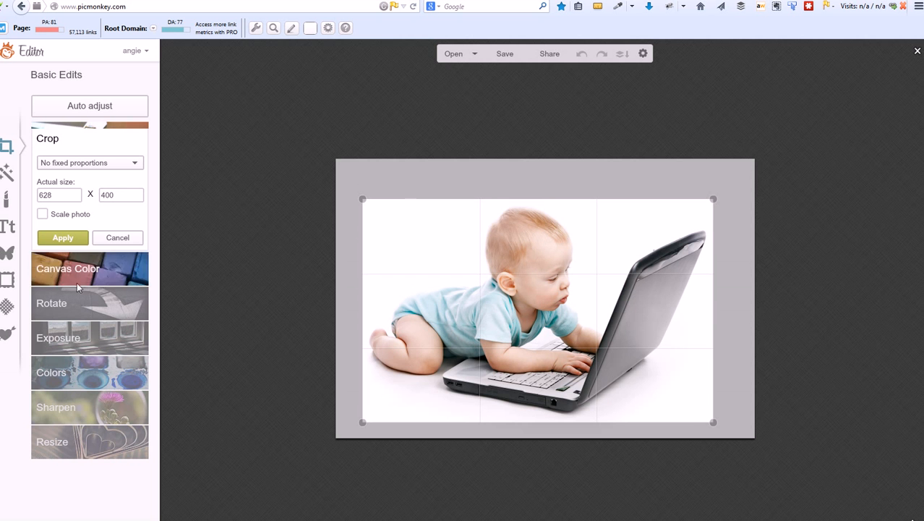
{"action": "left_click", "coordinate": [63, 238]}
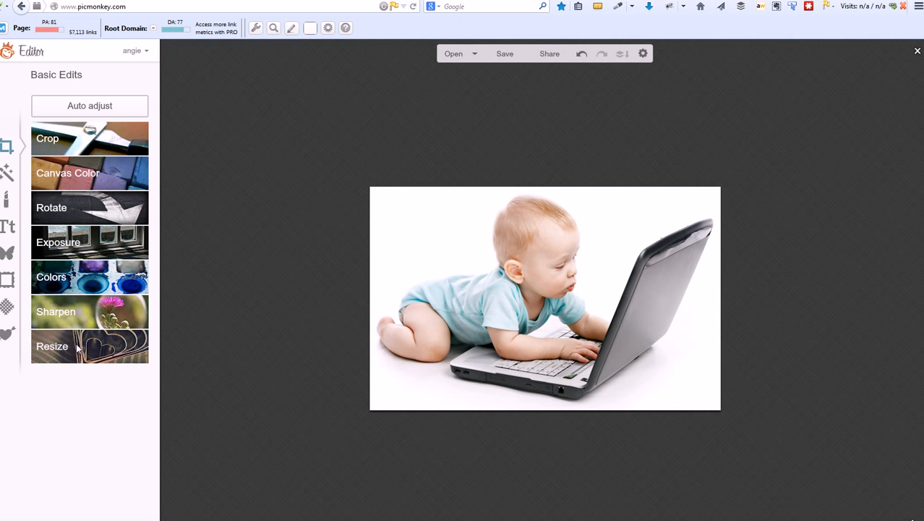
- Sharpen the photo by setting Clarity to 10%
{"action": "left_click", "coordinate": [76, 315]}
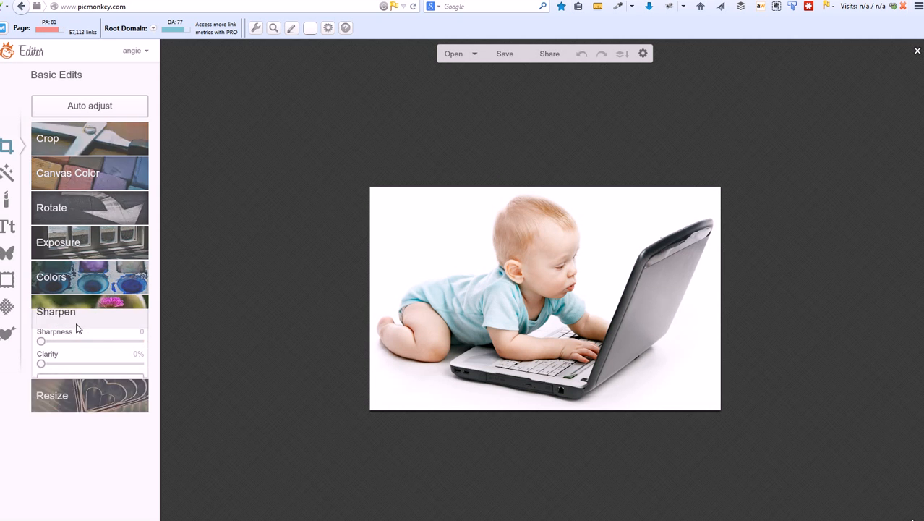
{"action": "left_click", "coordinate": [52, 365]}
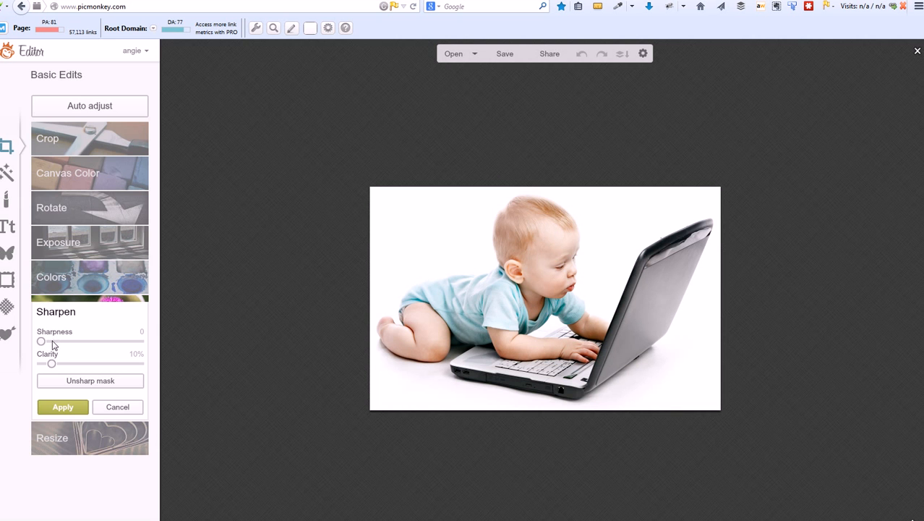
{"action": "left_click", "coordinate": [62, 408]}
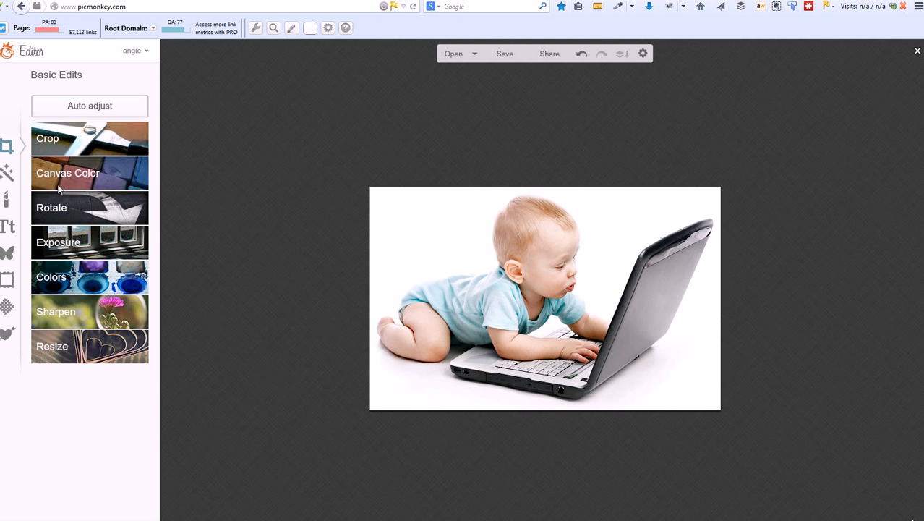
- Start a Simple Edge frame around the photo with an outer thickness of 5 and light blue 66cbff as outer color
{"action": "left_click", "coordinate": [7, 280]}
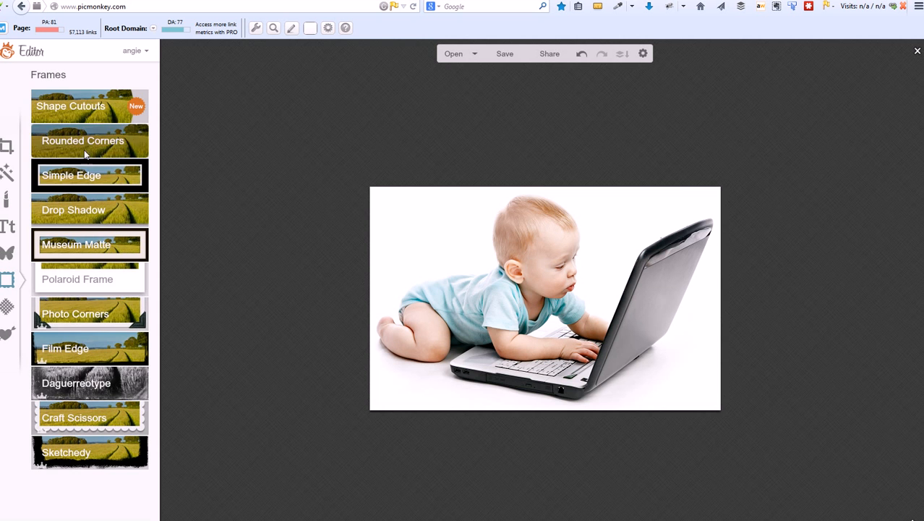
{"action": "left_click", "coordinate": [87, 182]}
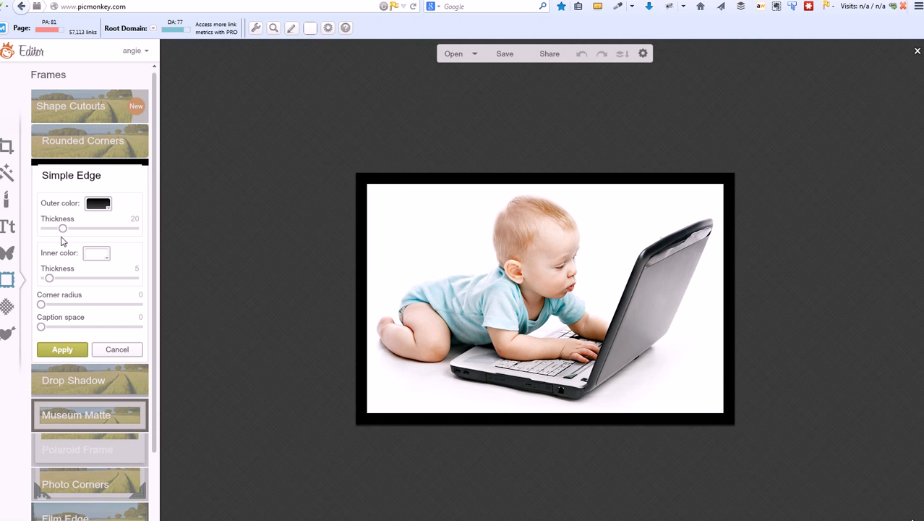
{"action": "left_click_drag", "start_coordinate": [64, 229], "coordinate": [50, 234]}
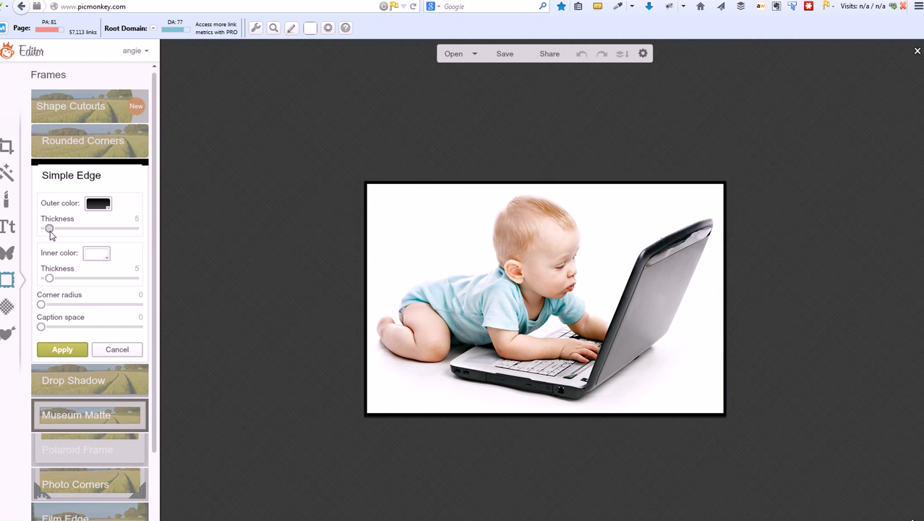
{"action": "left_click", "coordinate": [98, 204]}
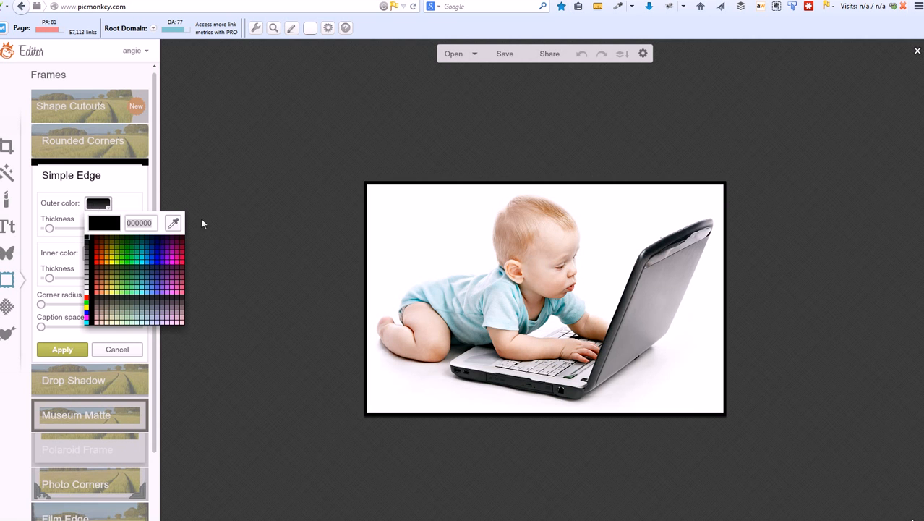
{"action": "left_click", "coordinate": [149, 295]}
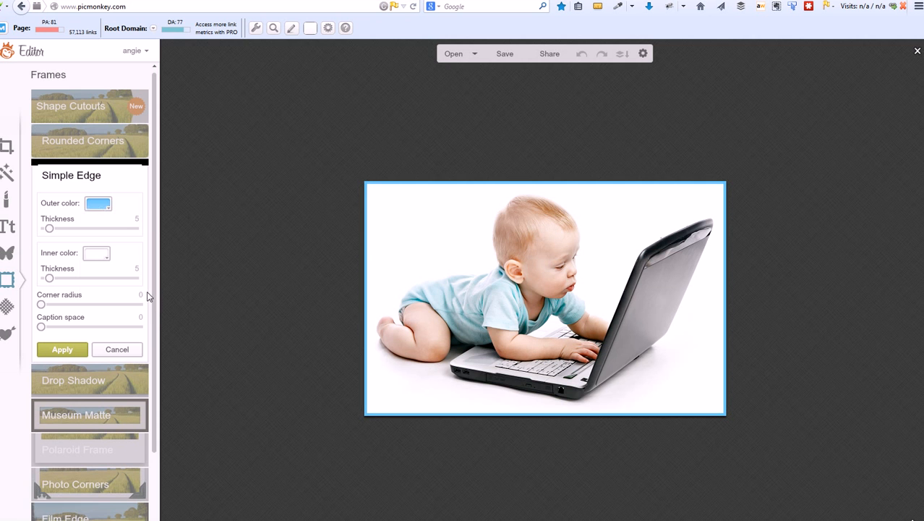
- Set the frame's outer color to a teal sampled from the baby's shirt with the eyedropper
{"action": "left_click", "coordinate": [103, 208]}
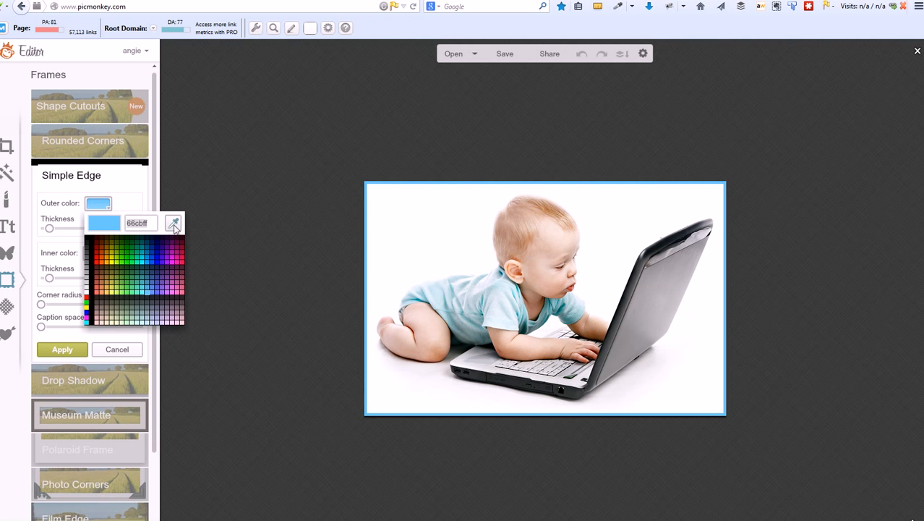
{"action": "left_click", "coordinate": [174, 225]}
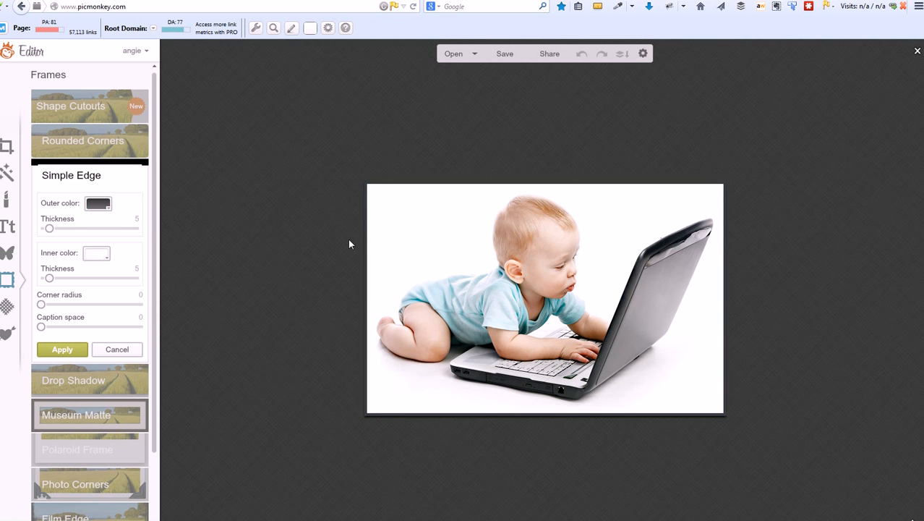
{"action": "left_click", "coordinate": [453, 296]}
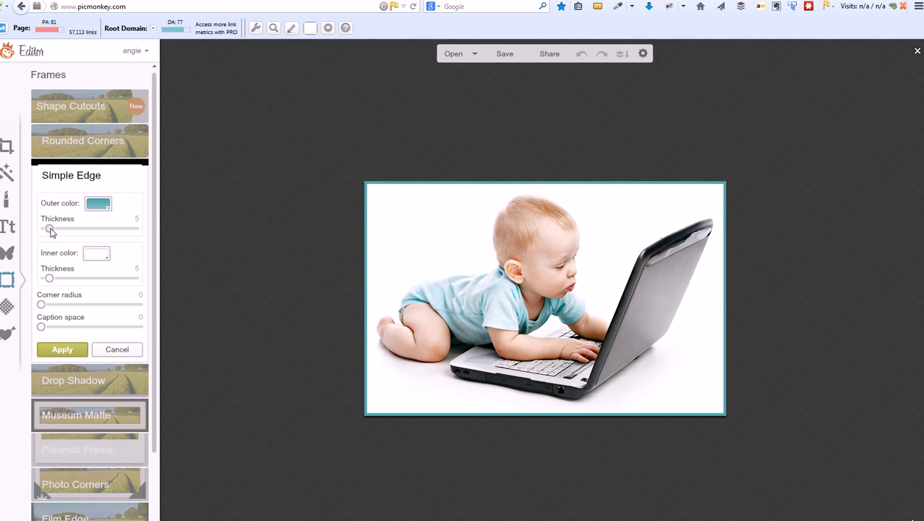
- Set the frame's outer thickness to 7 and its caption space to 67, and apply the frame
{"action": "mouse_move", "coordinate": [50, 229]}
{"action": "left_mouse_down"}
{"action": "mouse_move", "coordinate": [111, 239]}
{"action": "mouse_move", "coordinate": [42, 241]}
{"action": "mouse_move", "coordinate": [51, 240]}
{"action": "left_mouse_up"}
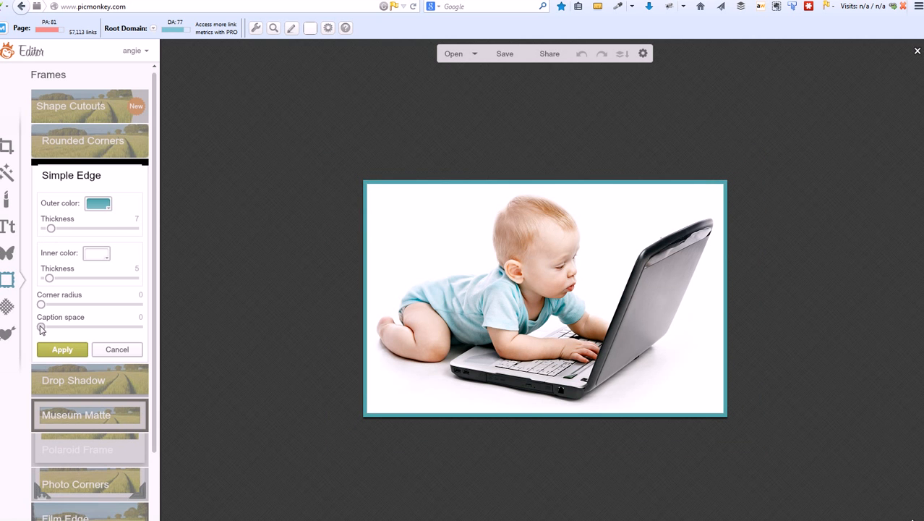
{"action": "left_click_drag", "start_coordinate": [41, 328], "coordinate": [130, 331]}
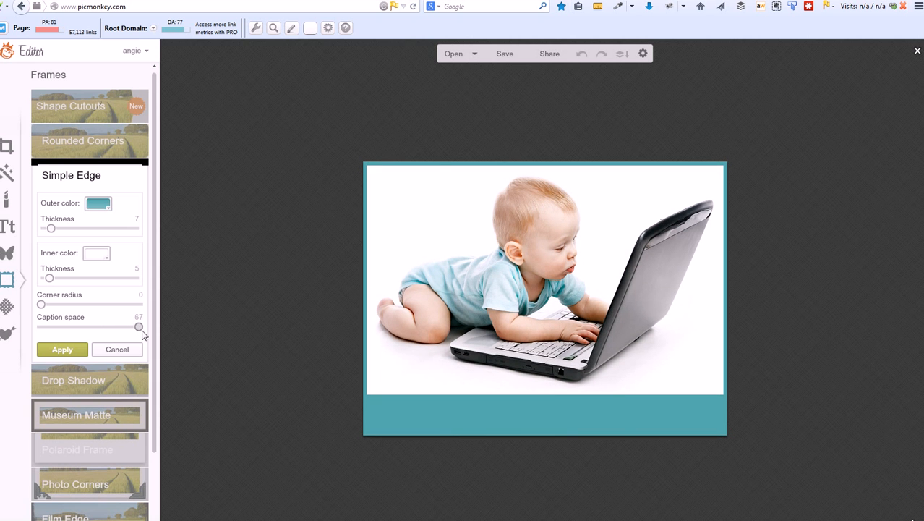
{"action": "left_click", "coordinate": [62, 349]}
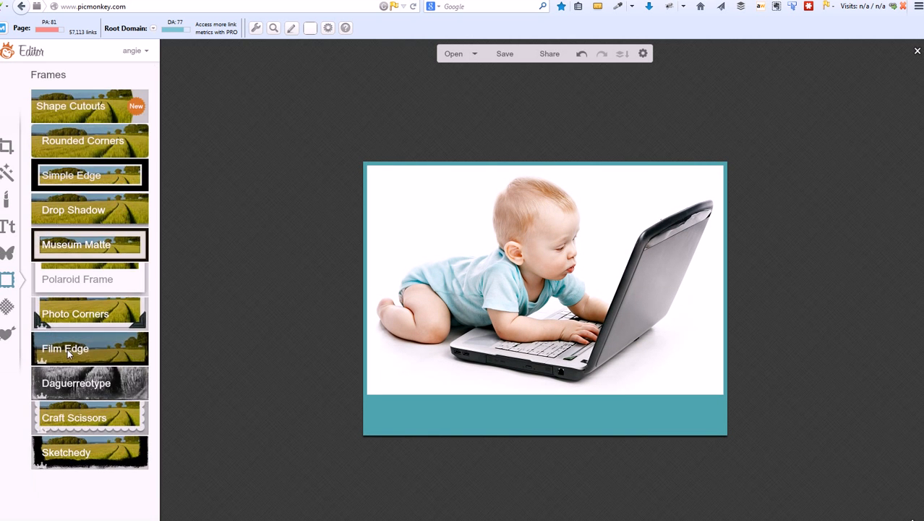
- Choose the script font La Belle Aurore for the caption text
{"action": "left_click", "coordinate": [11, 227]}
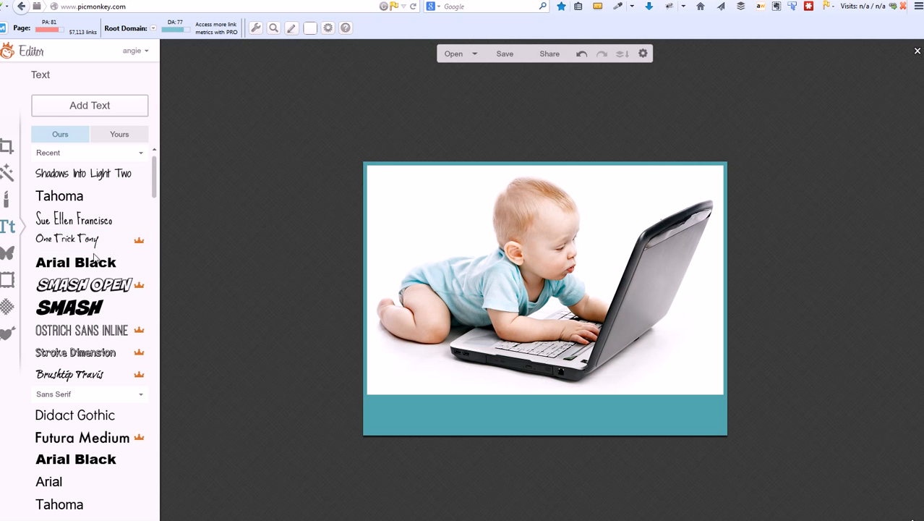
{"action": "scroll", "coordinate": [79, 266], "scroll_direction": "down", "scroll_amount": 4}
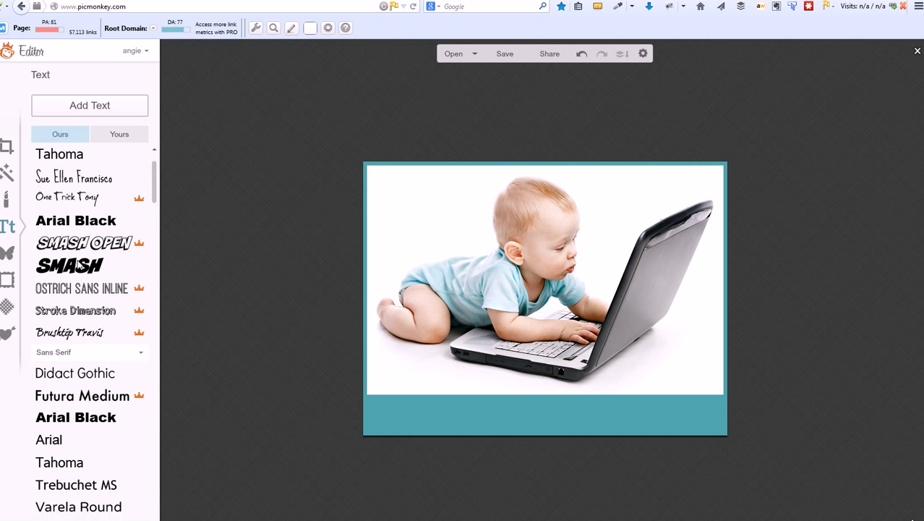
{"action": "scroll", "coordinate": [79, 265], "scroll_direction": "down", "scroll_amount": 8}
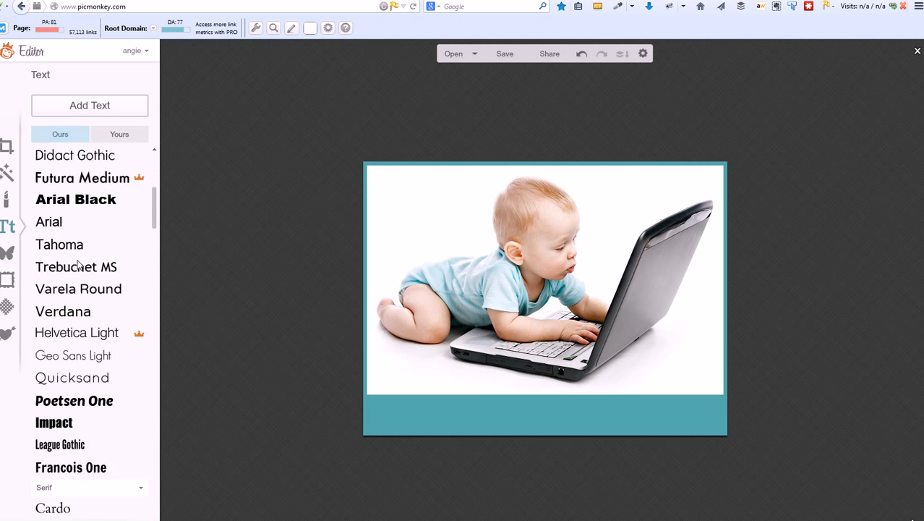
{"action": "scroll", "coordinate": [128, 263], "scroll_direction": "down", "scroll_amount": 1}
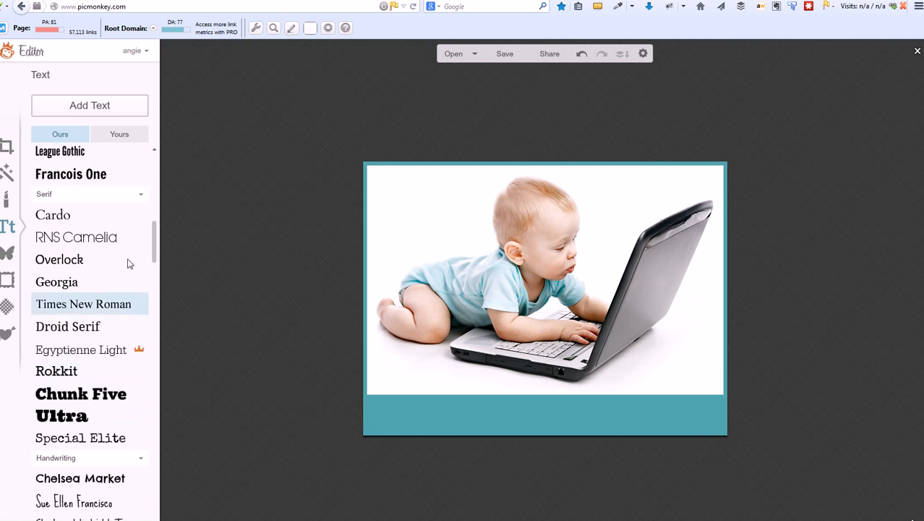
{"action": "left_click_drag", "start_coordinate": [155, 234], "coordinate": [159, 307]}
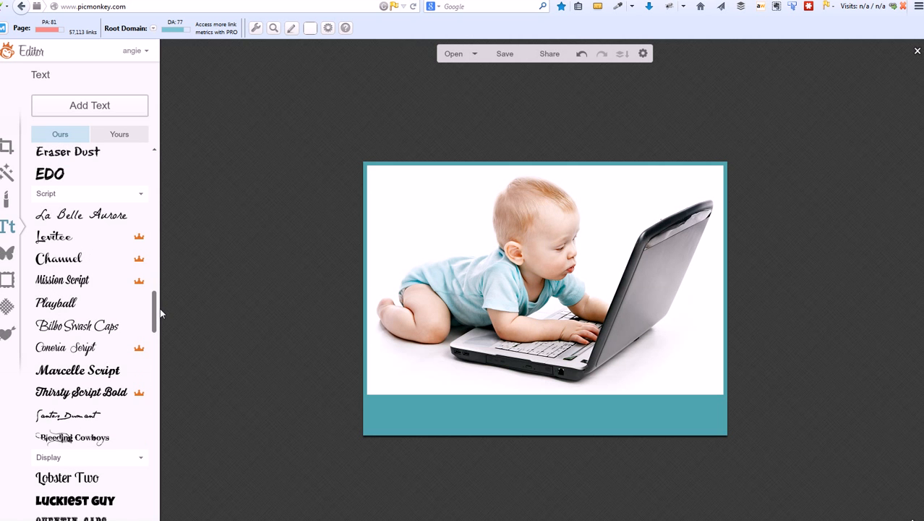
{"action": "left_click", "coordinate": [80, 214]}
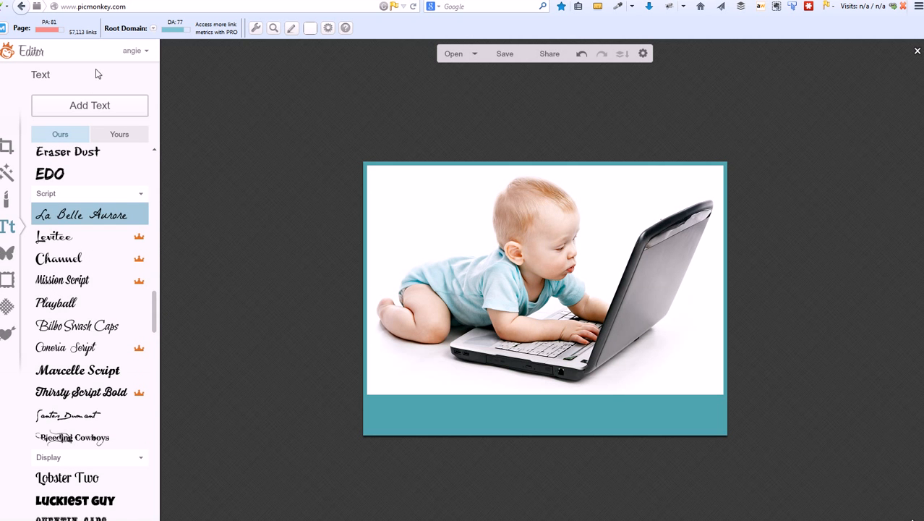
- Add a text box in the teal caption strip below the photo and enter "Having A Good Read"
{"action": "left_click", "coordinate": [89, 107]}
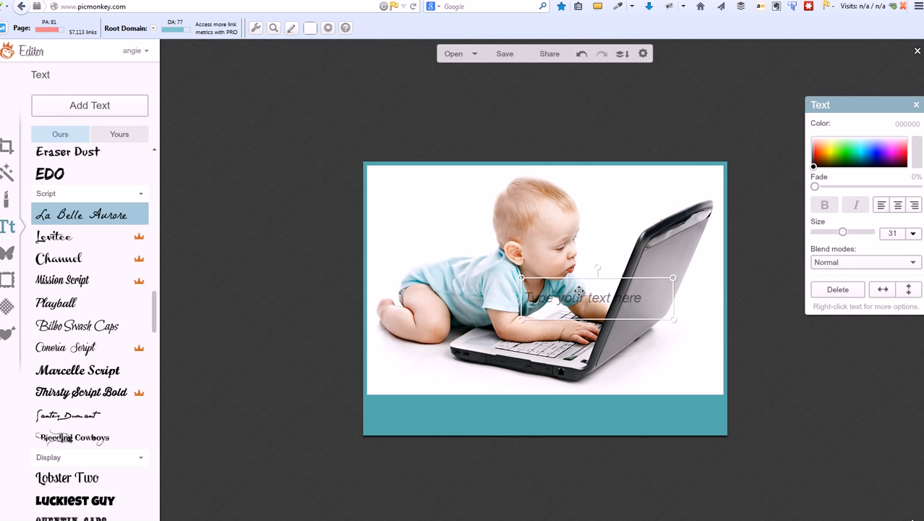
{"action": "left_click_drag", "start_coordinate": [579, 291], "coordinate": [513, 417]}
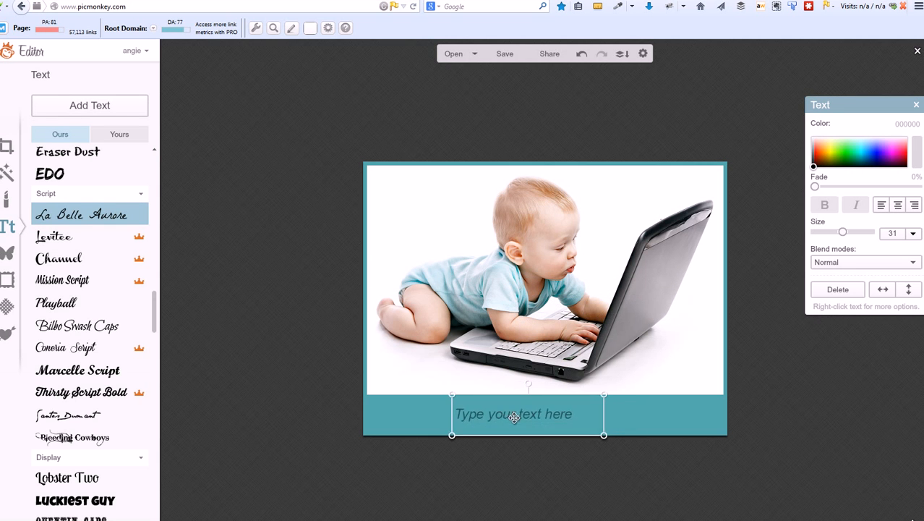
{"action": "left_click", "coordinate": [513, 418]}
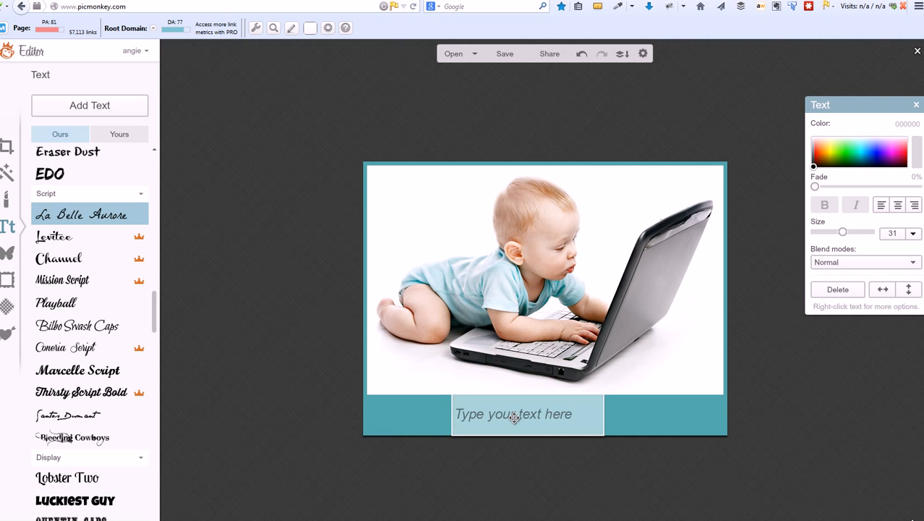
{"action": "type", "text": "Having"}
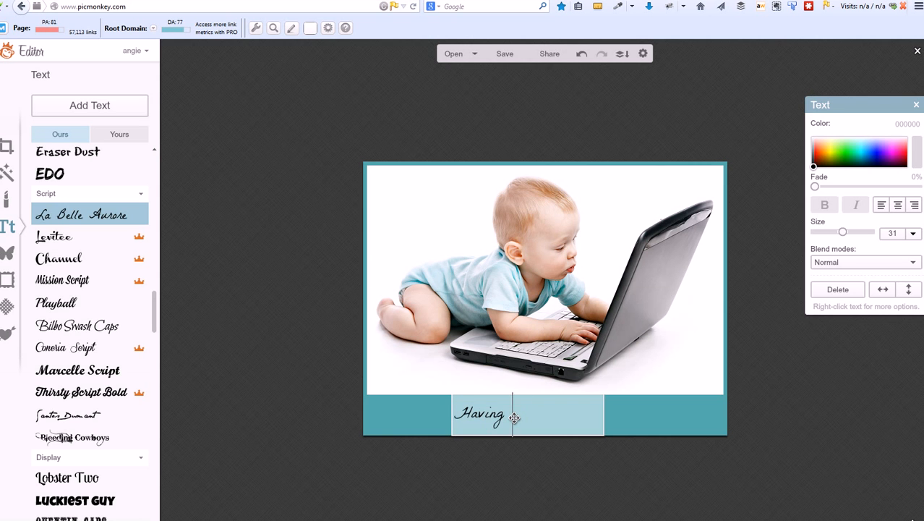
{"action": "type", "text": " A Good Read"}
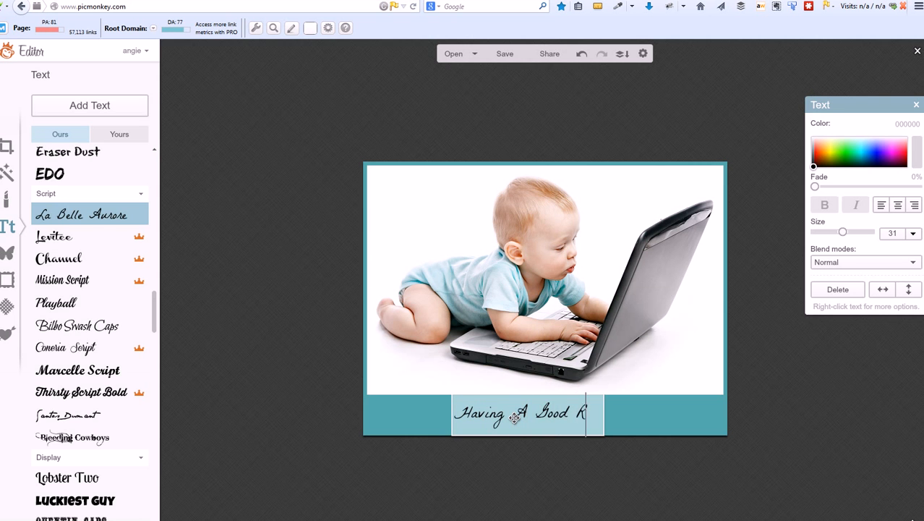
{"action": "left_click", "coordinate": [685, 451]}
- Enlarge the caption text to size 54 and widen its box to fit one line, positioned within the teal strip
{"action": "left_click", "coordinate": [582, 414]}
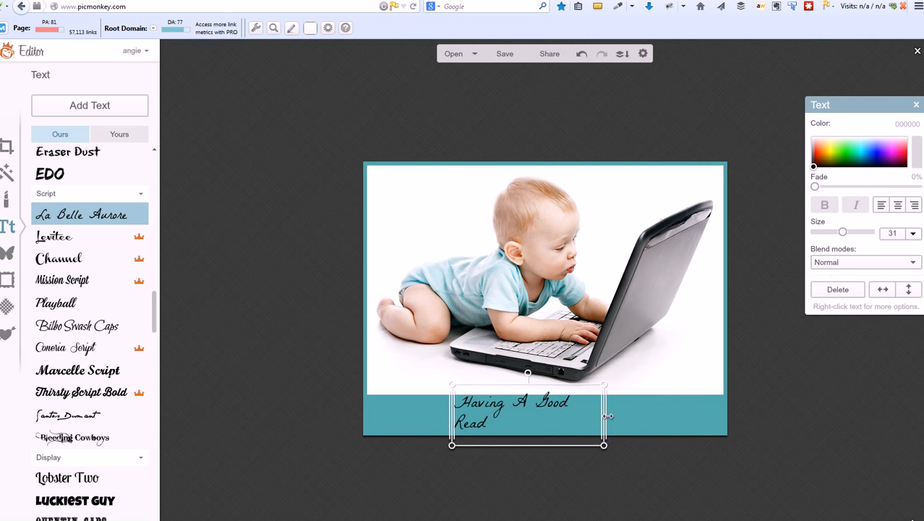
{"action": "left_click_drag", "start_coordinate": [607, 415], "coordinate": [636, 413]}
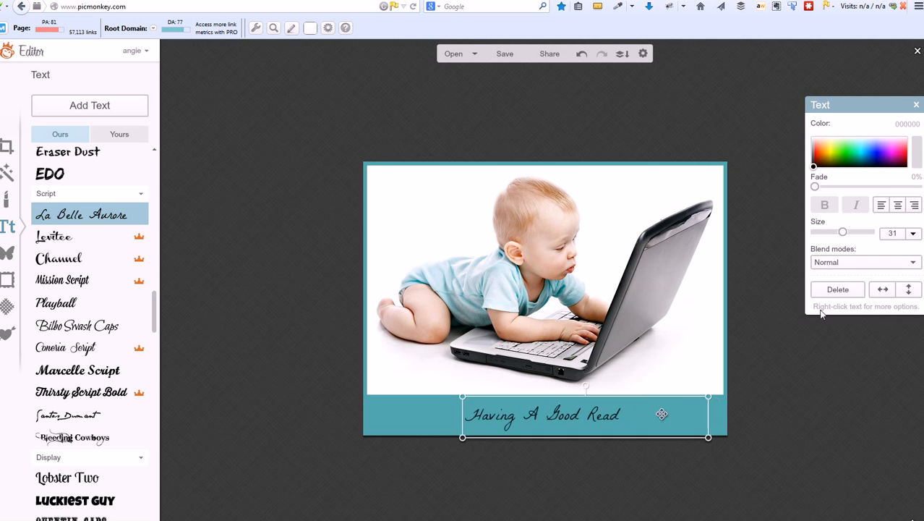
{"action": "left_click_drag", "start_coordinate": [843, 232], "coordinate": [854, 232]}
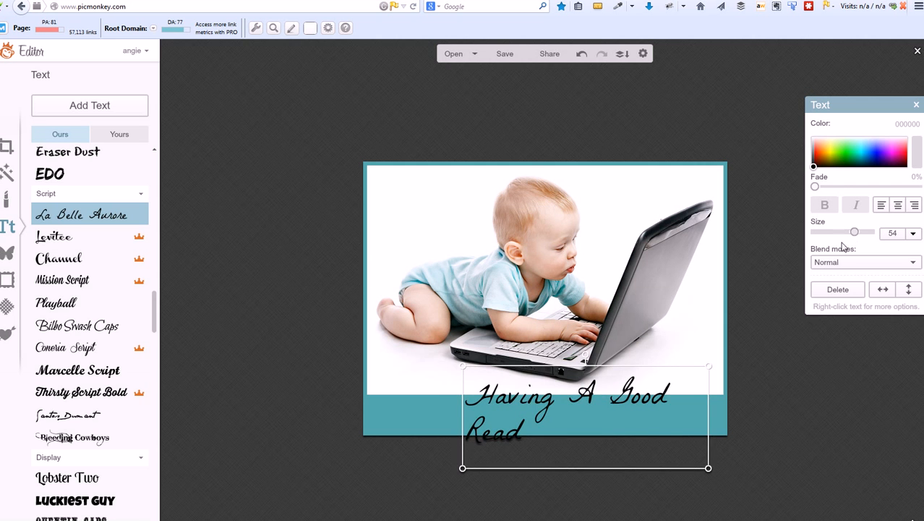
{"action": "left_click_drag", "start_coordinate": [708, 427], "coordinate": [774, 426]}
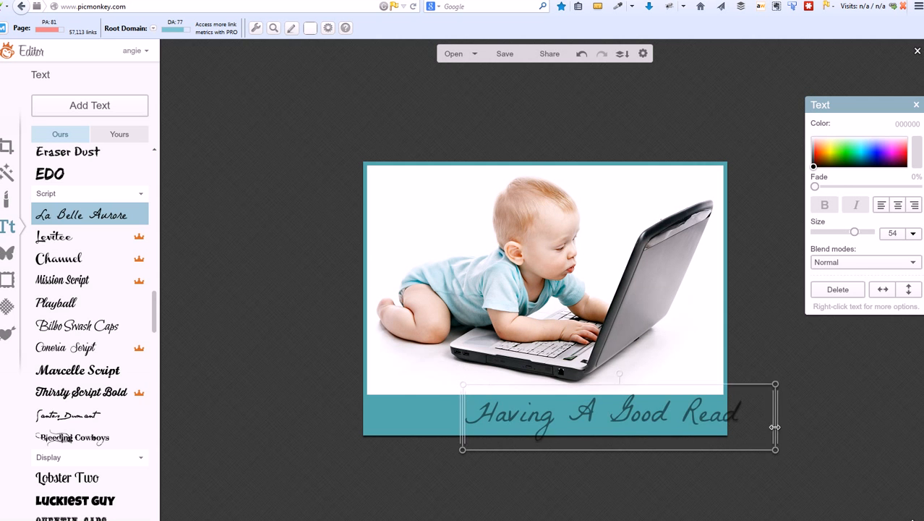
{"action": "left_click_drag", "start_coordinate": [645, 415], "coordinate": [582, 417]}
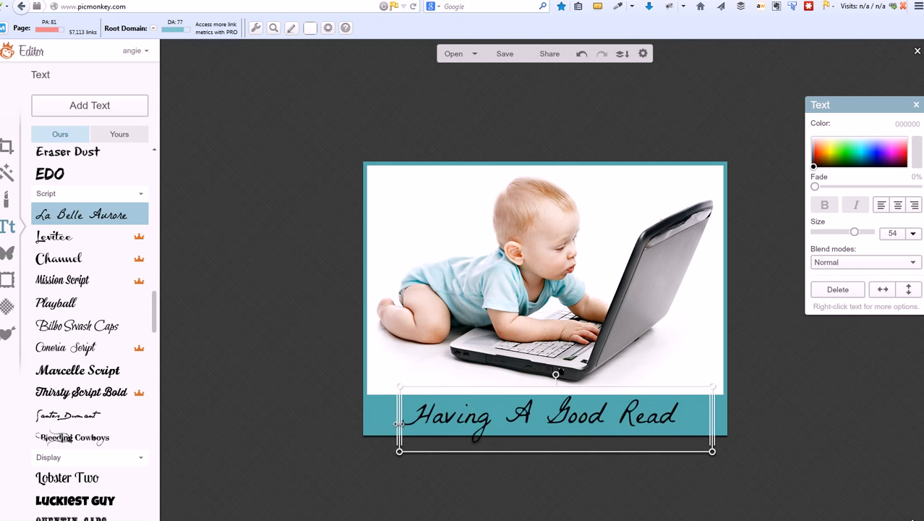
- Change the caption's font to Playball and center the text in the teal strip
{"action": "left_click", "coordinate": [264, 402]}
{"action": "left_click", "coordinate": [424, 410]}
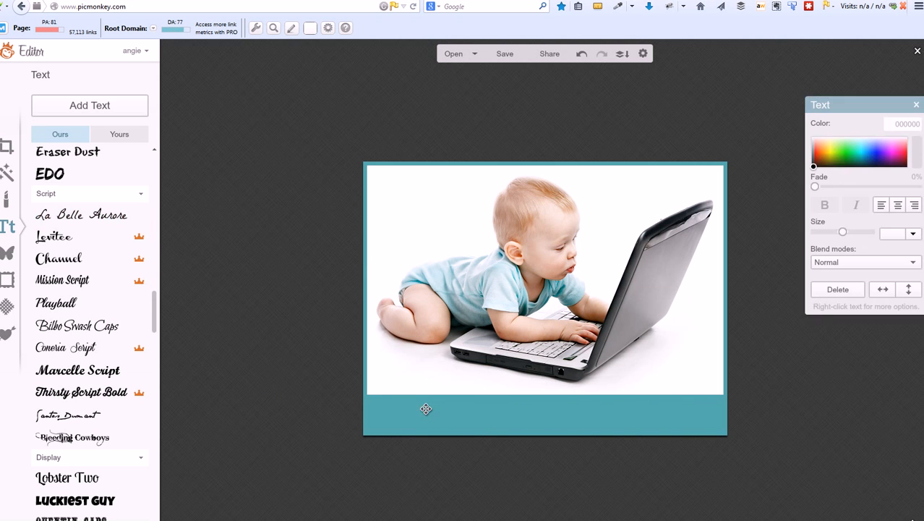
{"action": "left_click", "coordinate": [62, 308]}
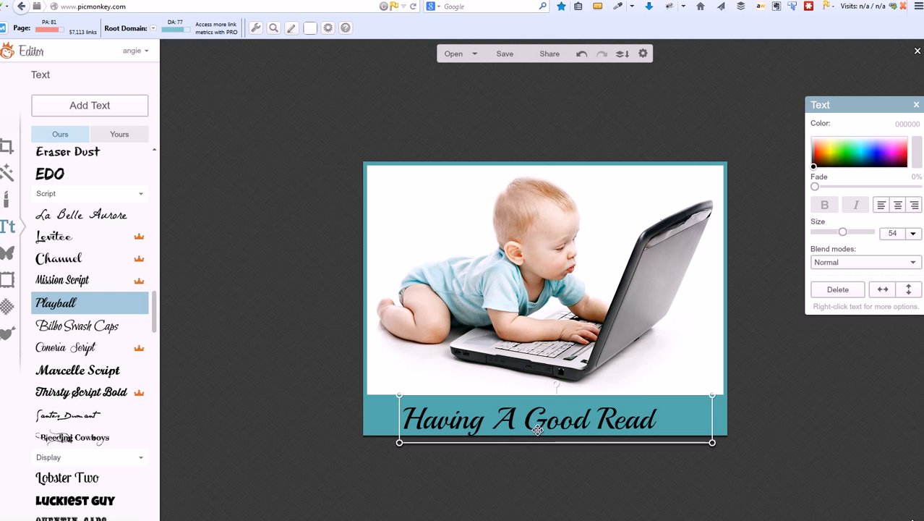
{"action": "left_click_drag", "start_coordinate": [536, 430], "coordinate": [548, 428]}
{"action": "left_click", "coordinate": [575, 470]}
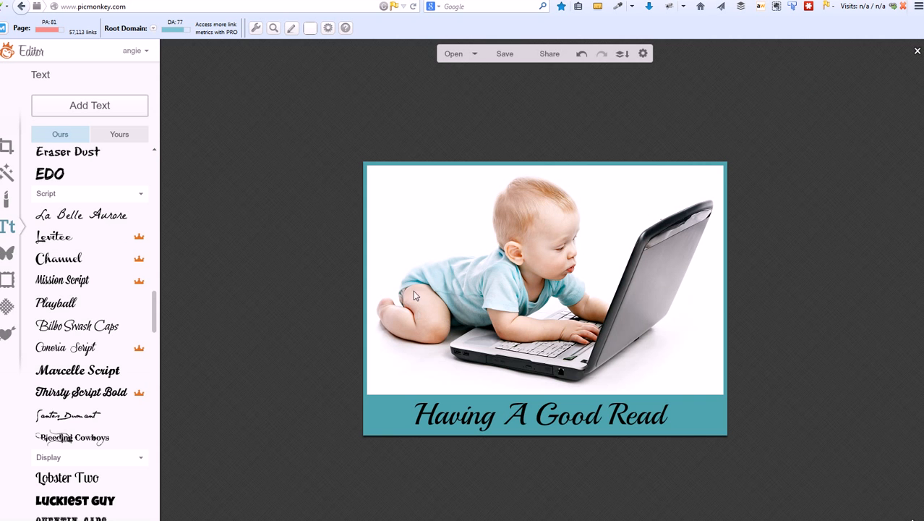
- Save the image to the computer's images folder as a jpg named baby-with-laptop-sm with Roger quality
{"action": "left_click", "coordinate": [504, 56]}
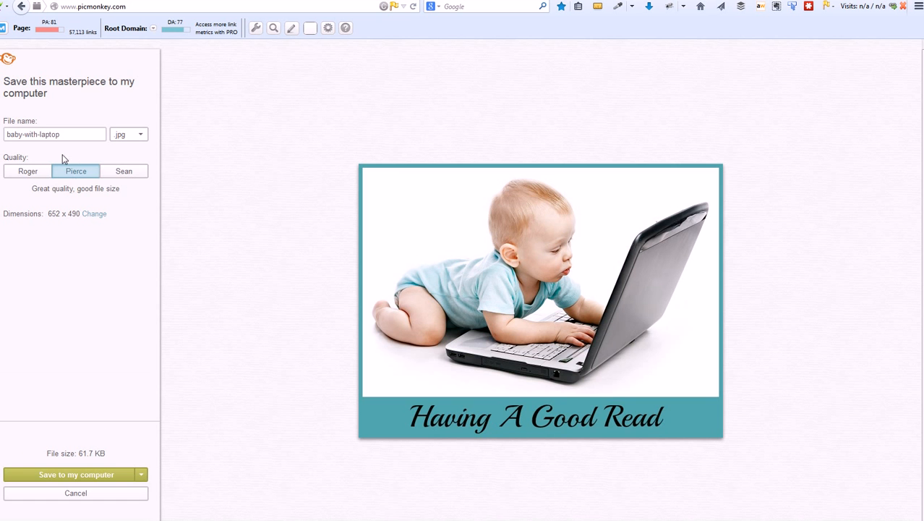
{"action": "left_click", "coordinate": [124, 172]}
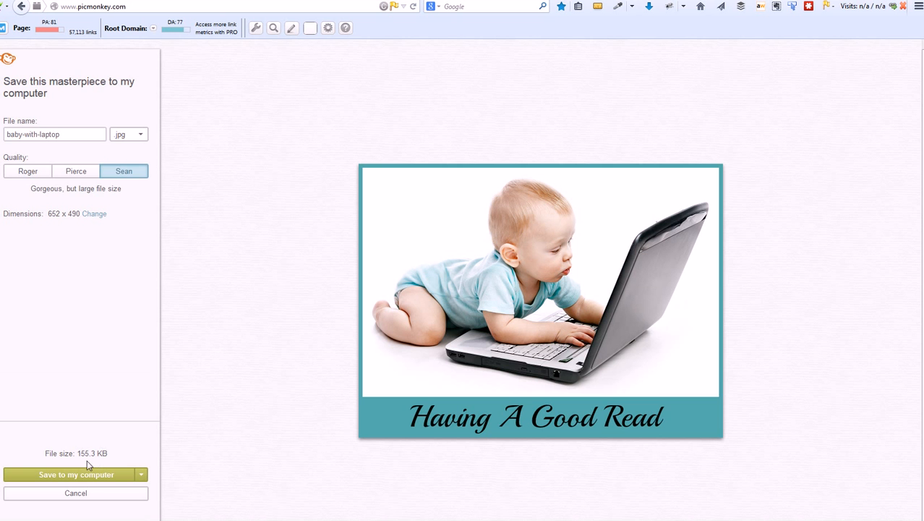
{"action": "left_click", "coordinate": [27, 173]}
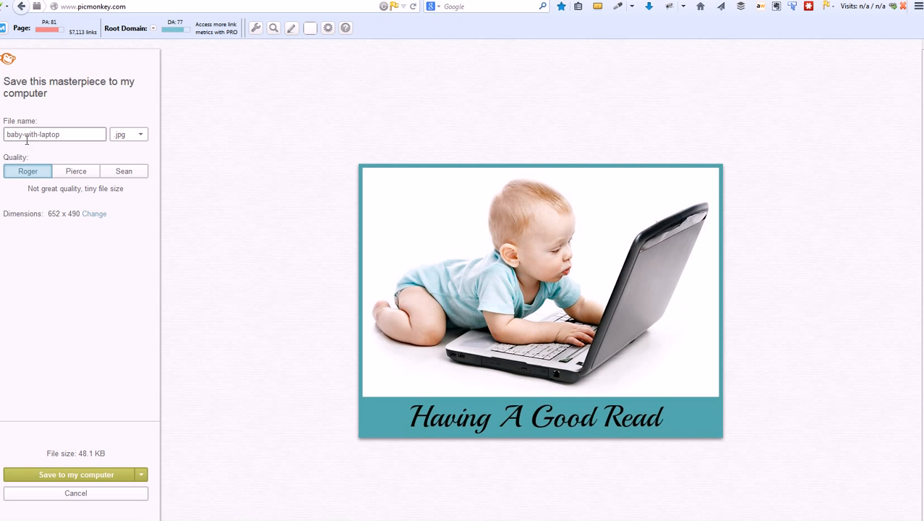
{"action": "left_click", "coordinate": [84, 135]}
{"action": "left_click", "coordinate": [87, 478]}
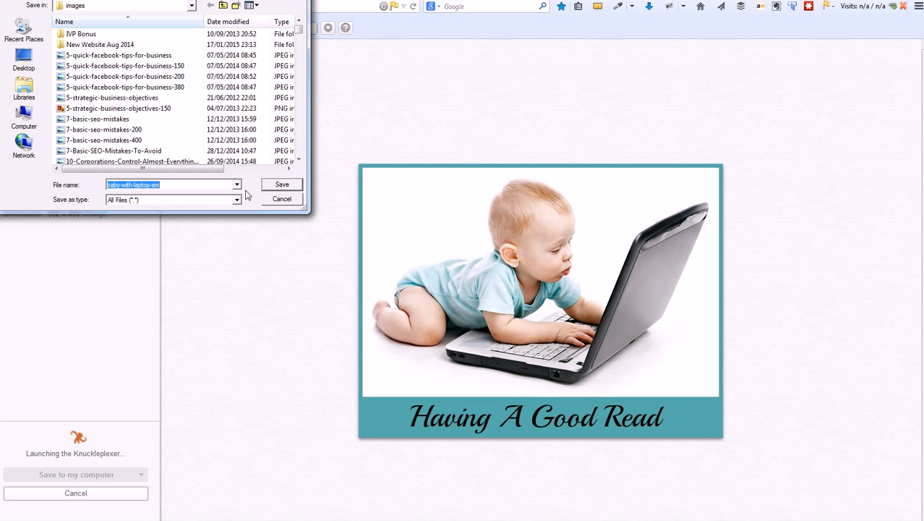
{"action": "left_click", "coordinate": [272, 189]}
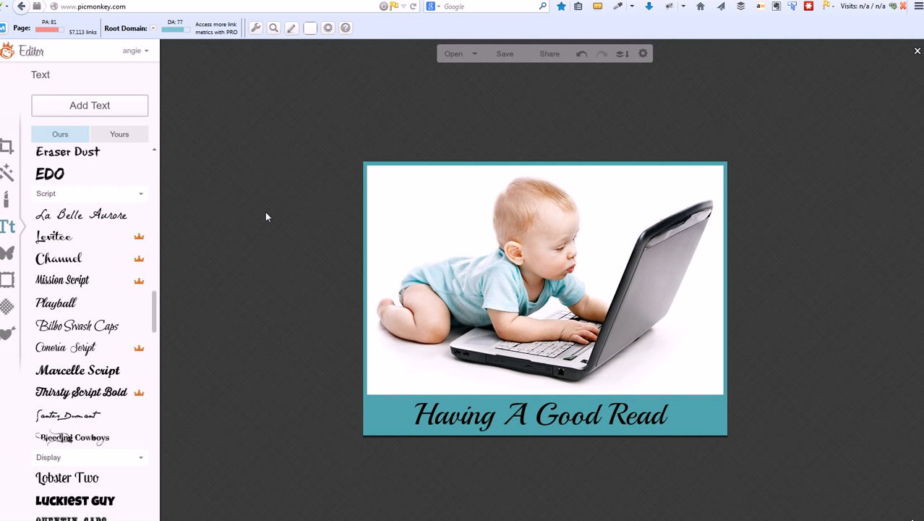